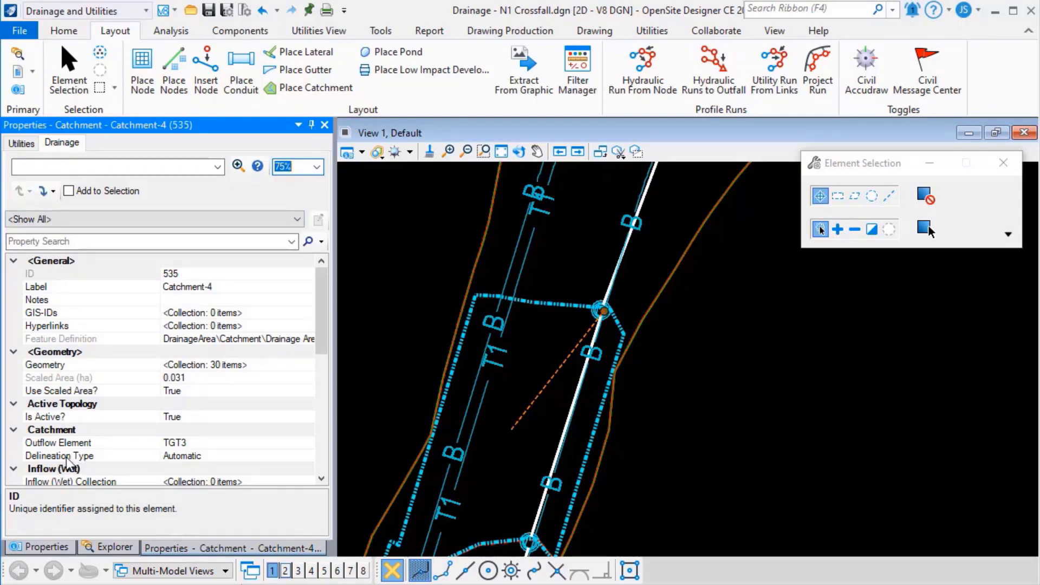
- Check the delineation type options of Catchment-4 and keep it at Automatic
left_click(213, 459)
left_click(306, 457)
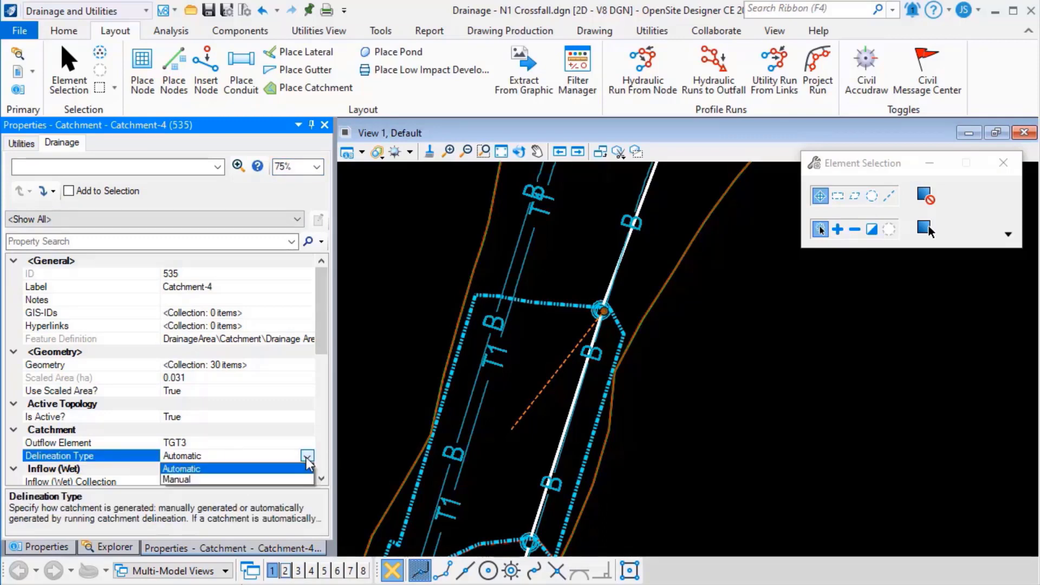
left_click(204, 467)
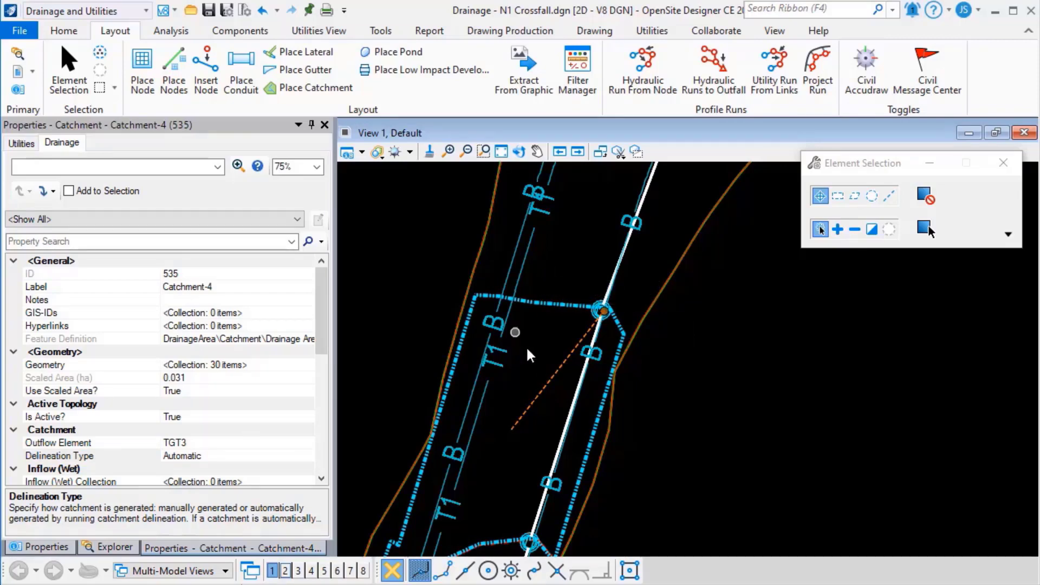
- Move storm water node TGT3 south along the pipe run to about X 512,683.7, Y 6,653,434.6
scroll(605, 326, "up", 3)
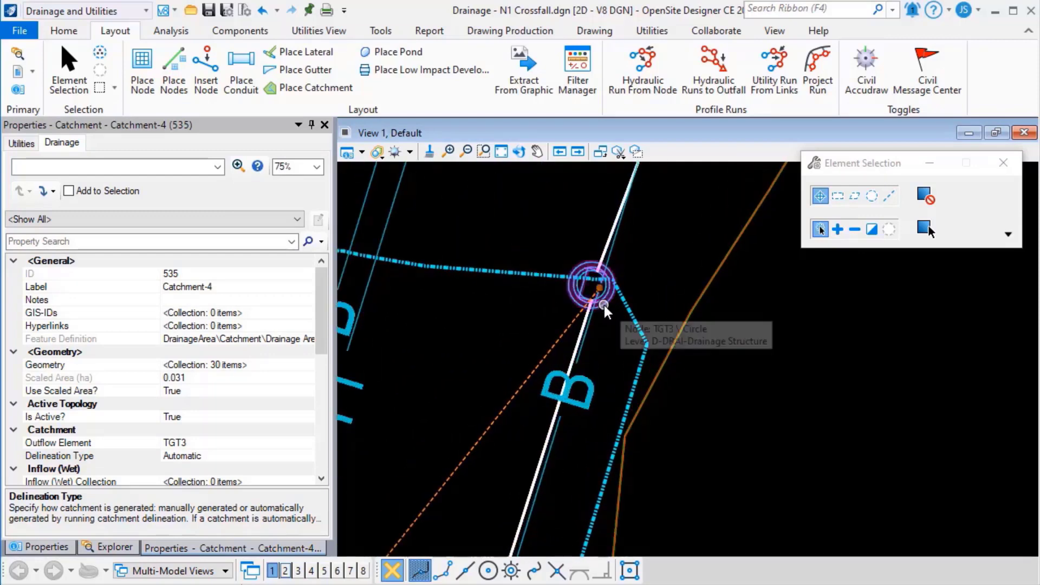
left_click(604, 340)
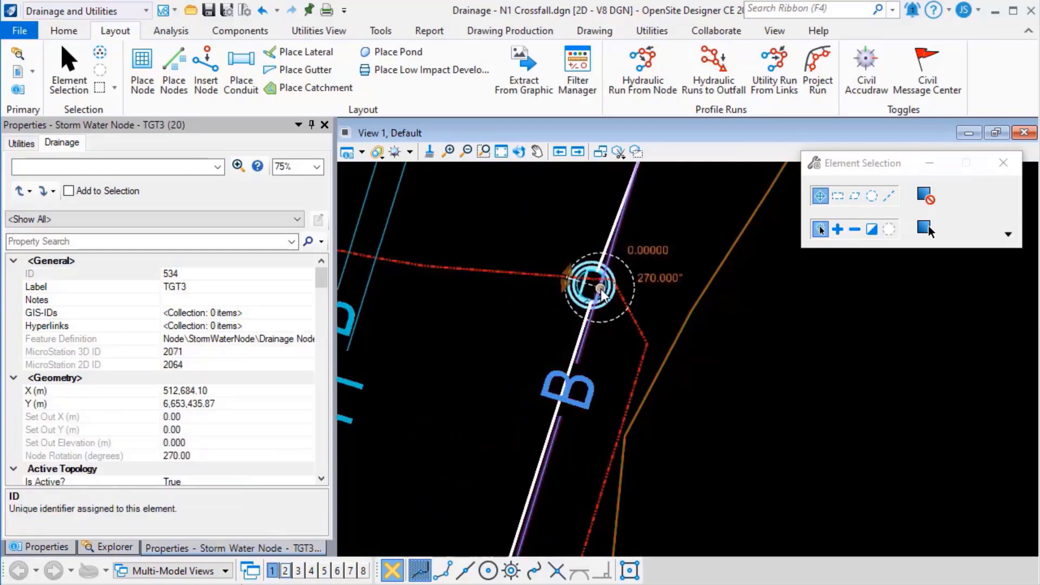
left_click(597, 289)
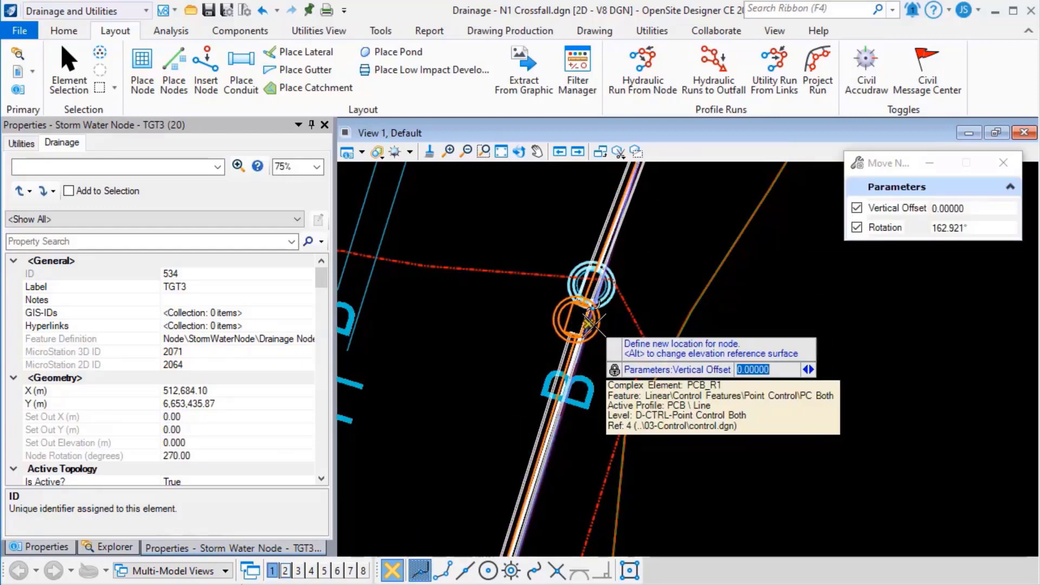
left_click(672, 274)
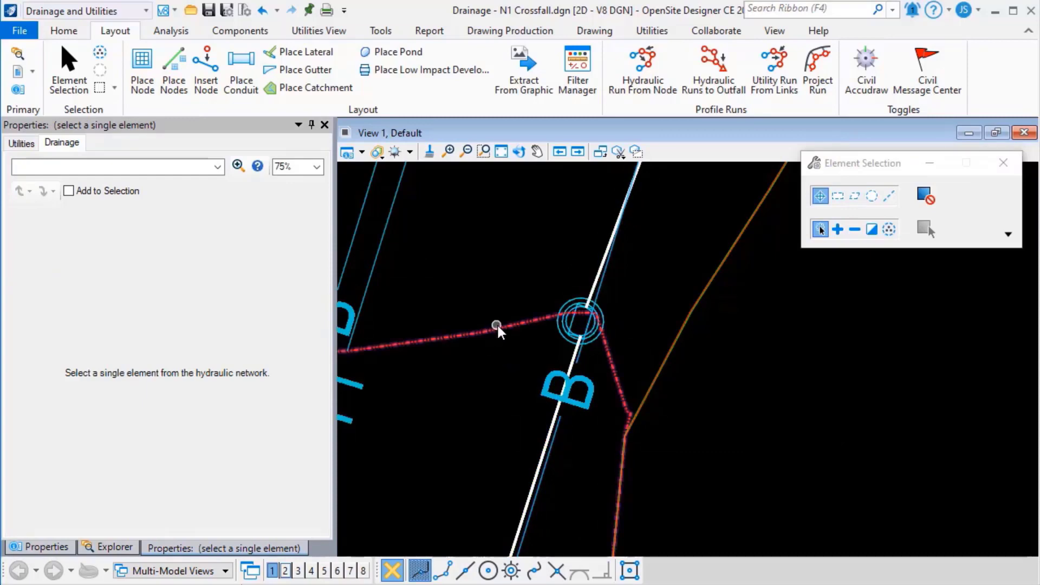
- Place a four-sided Pavement catchment of about 256 m² beside the road using Pick Points, with node TGT3 as its outflow
scroll(498, 257, "down", 4)
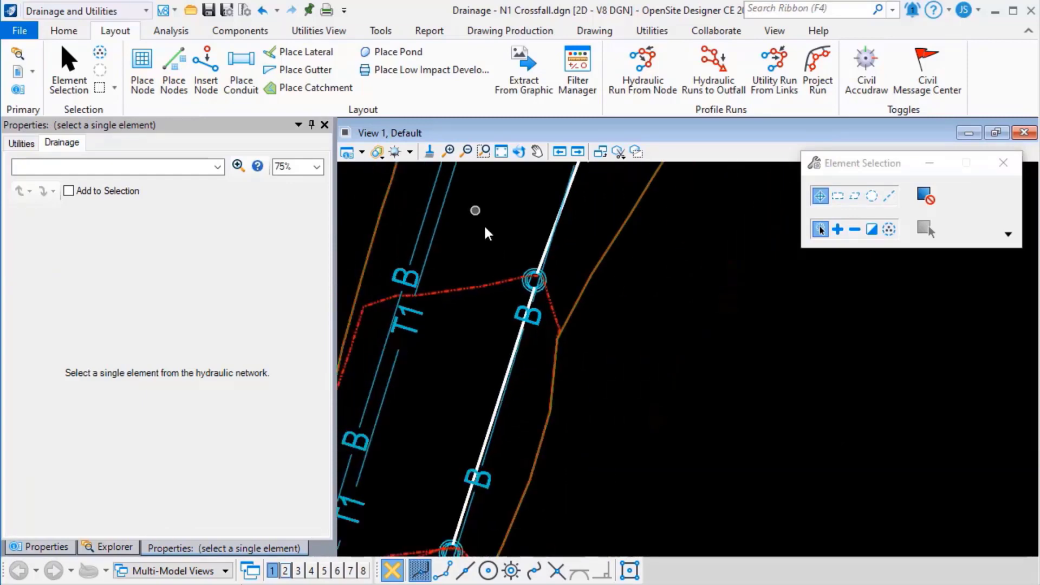
left_click(310, 88)
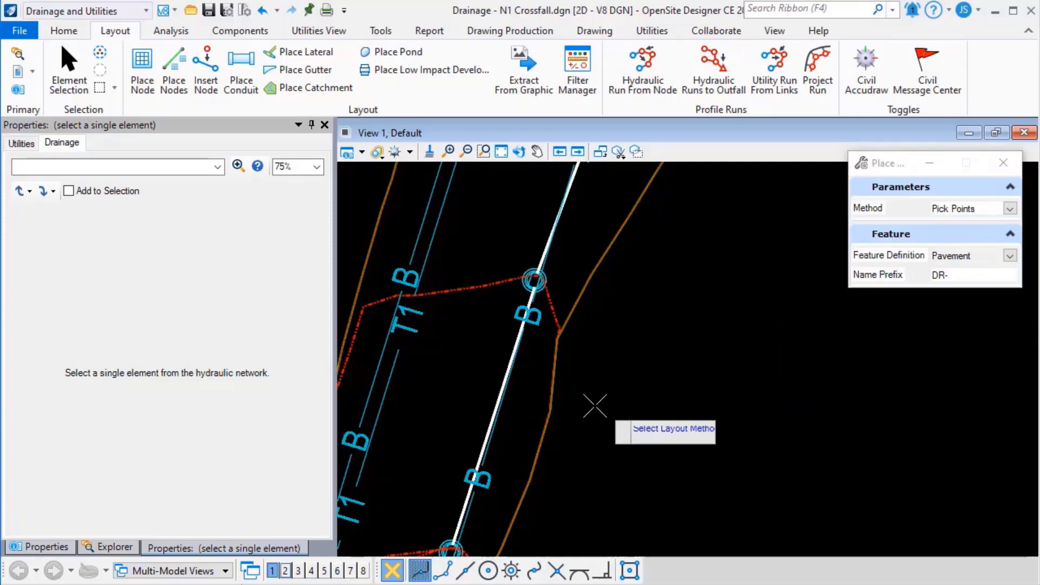
left_click(587, 373)
left_click(586, 366)
left_click(947, 416)
left_click(952, 536)
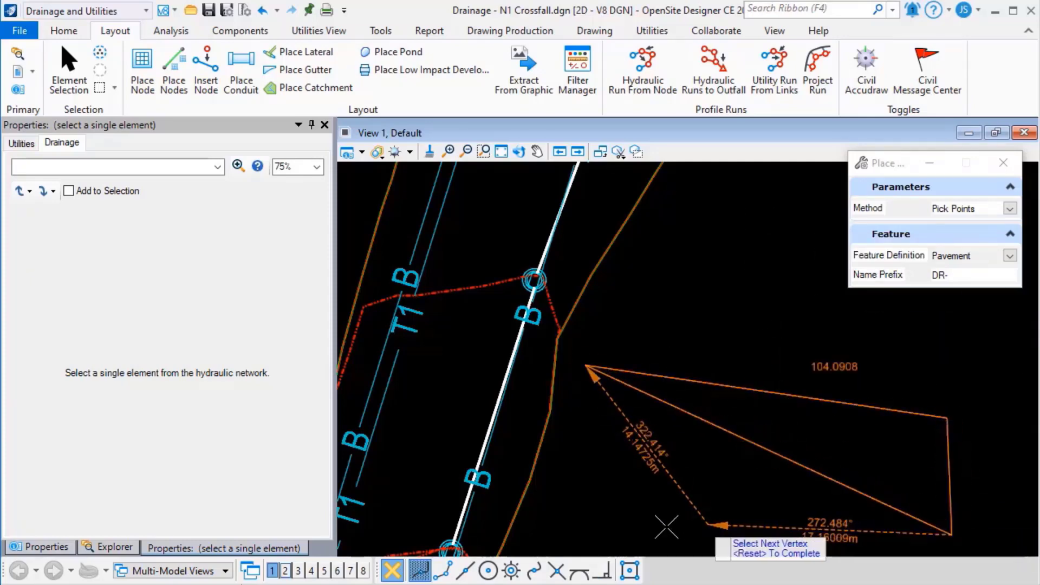
left_click(565, 521)
right_click(656, 474)
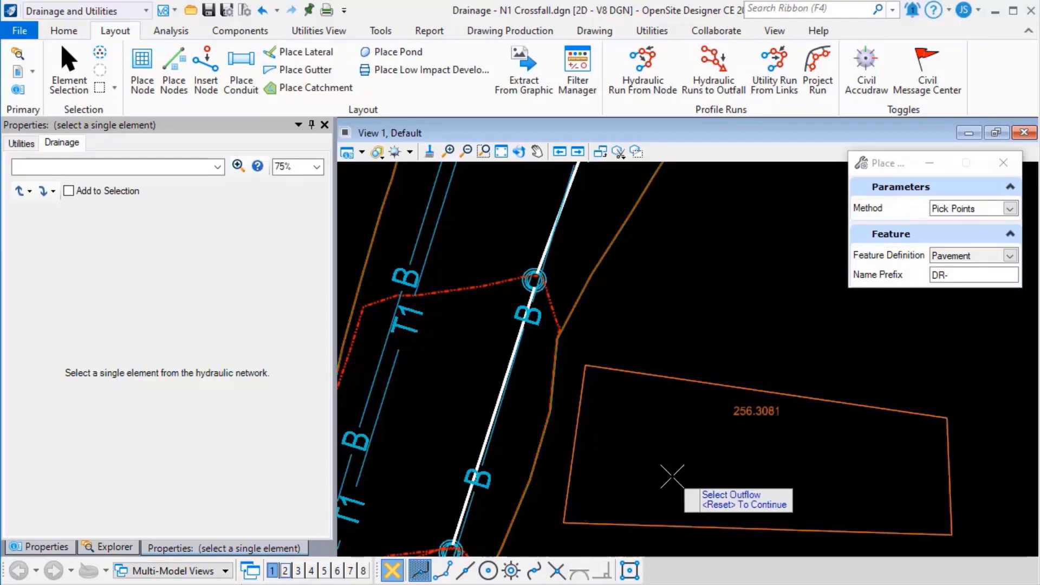
left_click(533, 283)
right_click(491, 331)
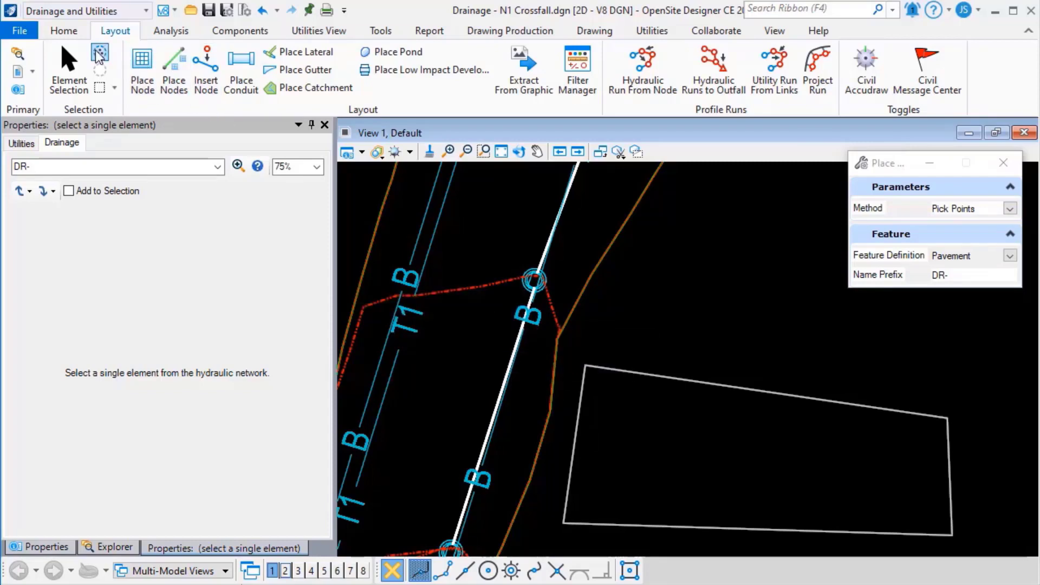
- Move node TGT3 north along the pipe run to about X 512,684.2, Y 6,653,436.6
left_click(70, 71)
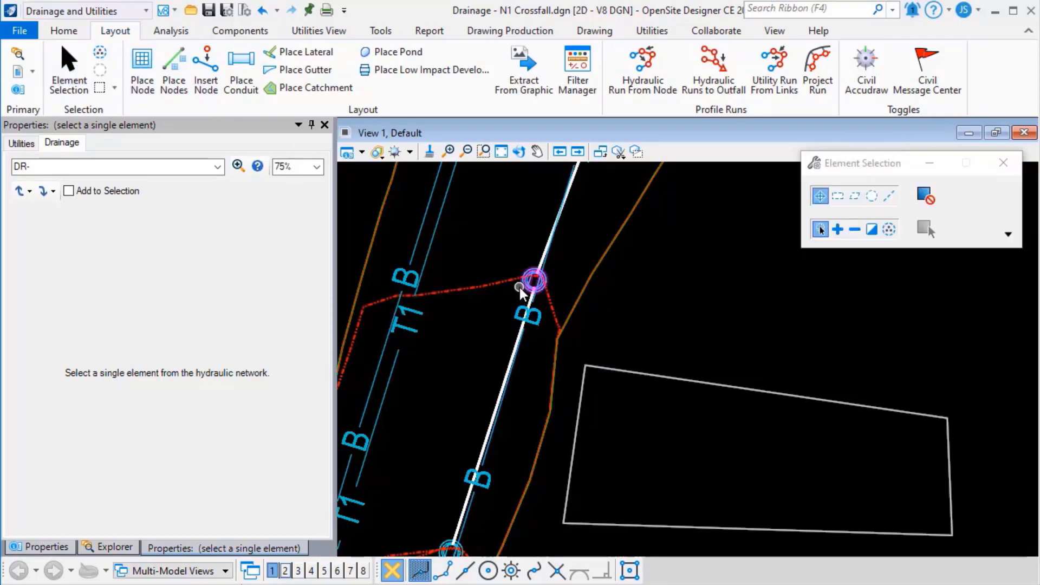
left_click(521, 290)
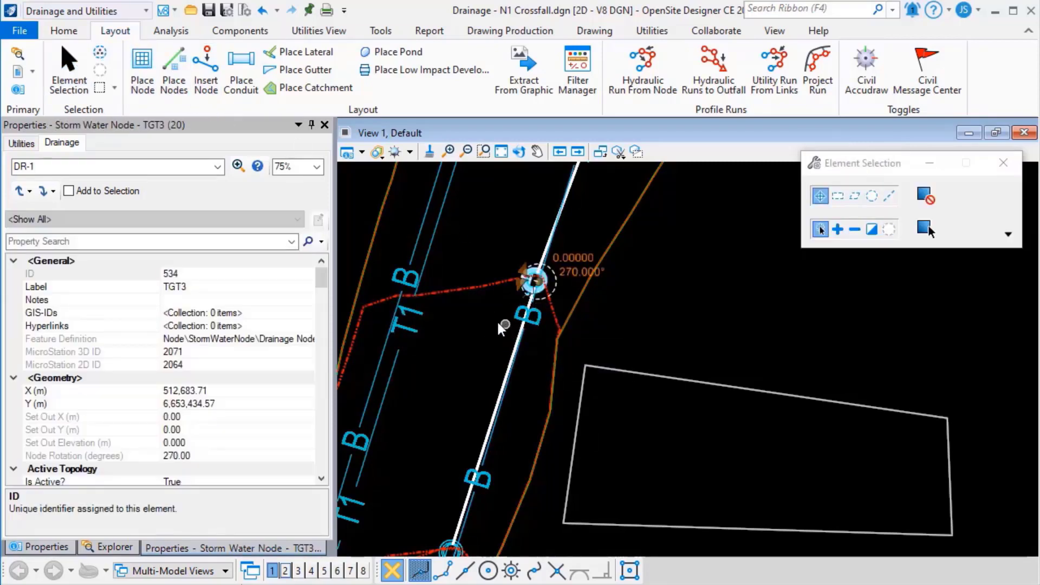
left_click(541, 283)
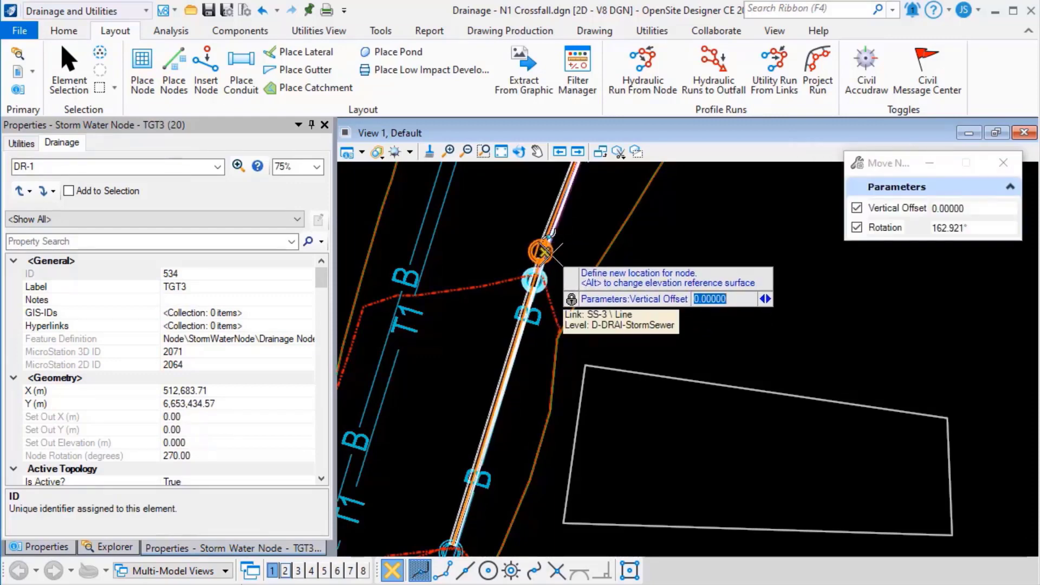
left_click(555, 243)
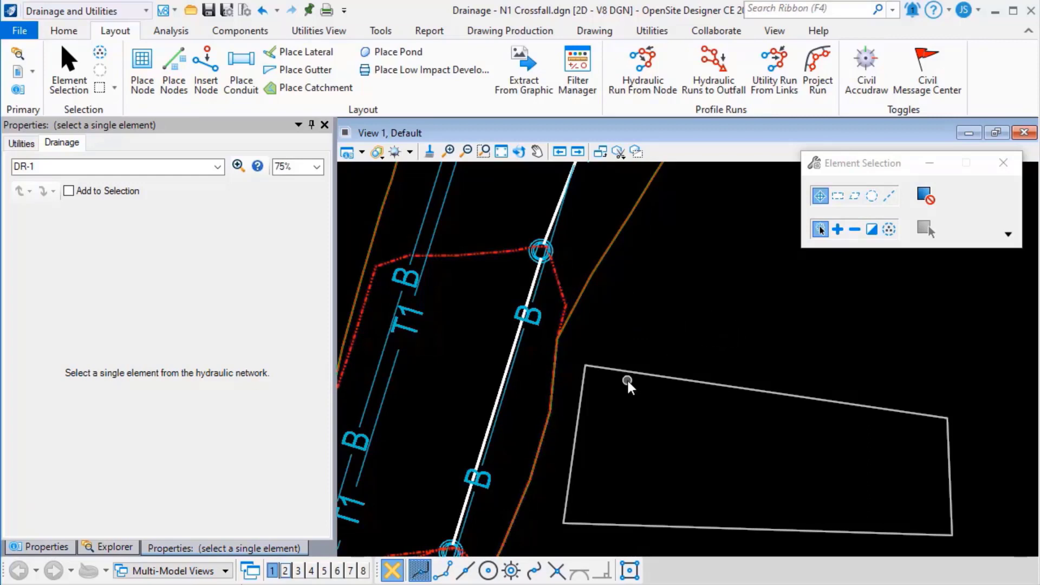
- Compare the delineation types of pavement catchment DR-1 and road catchment Catchment-4
left_click(641, 375)
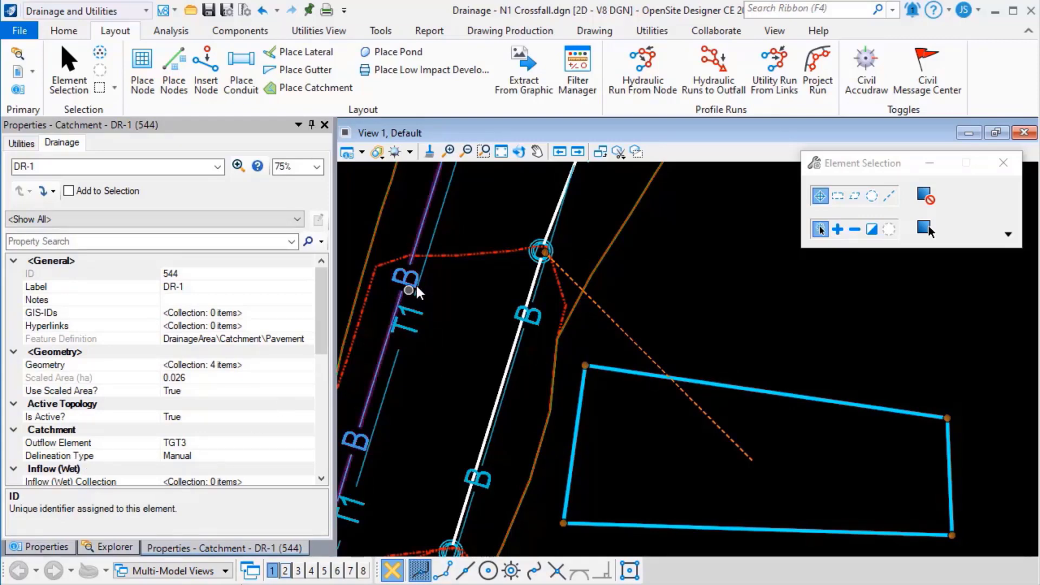
left_click(455, 256)
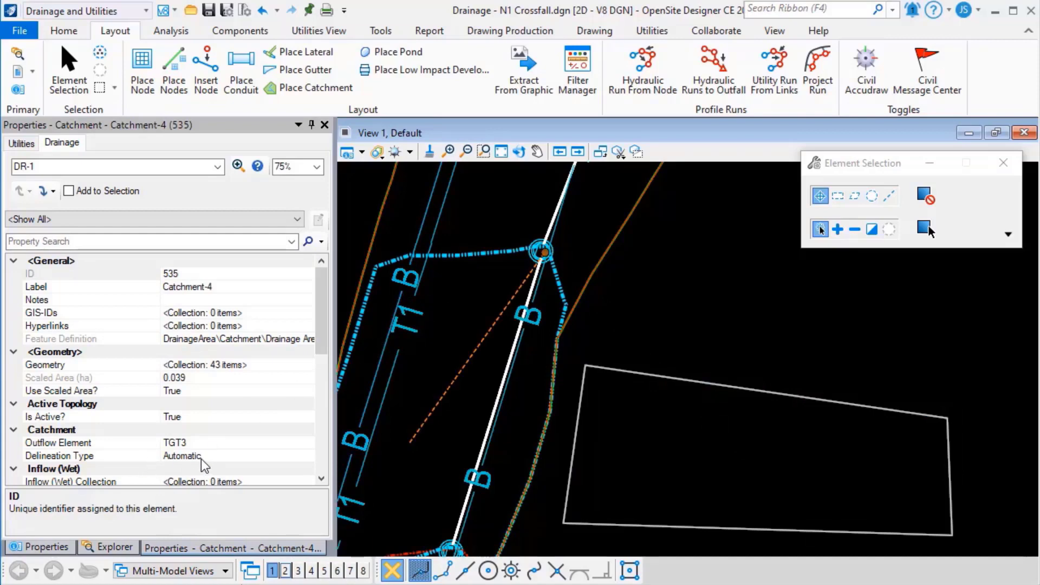
left_click(691, 435)
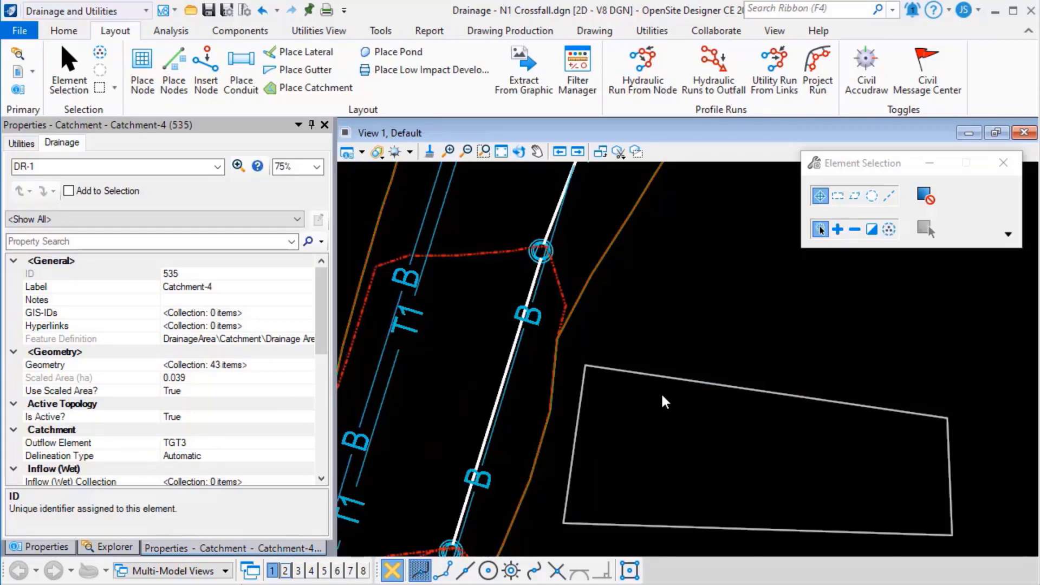
- Reshape catchment DR-1 to about 0.057 ha by moving its two road-side corners across the pipe run, overlapping the road catchments
left_click(586, 376)
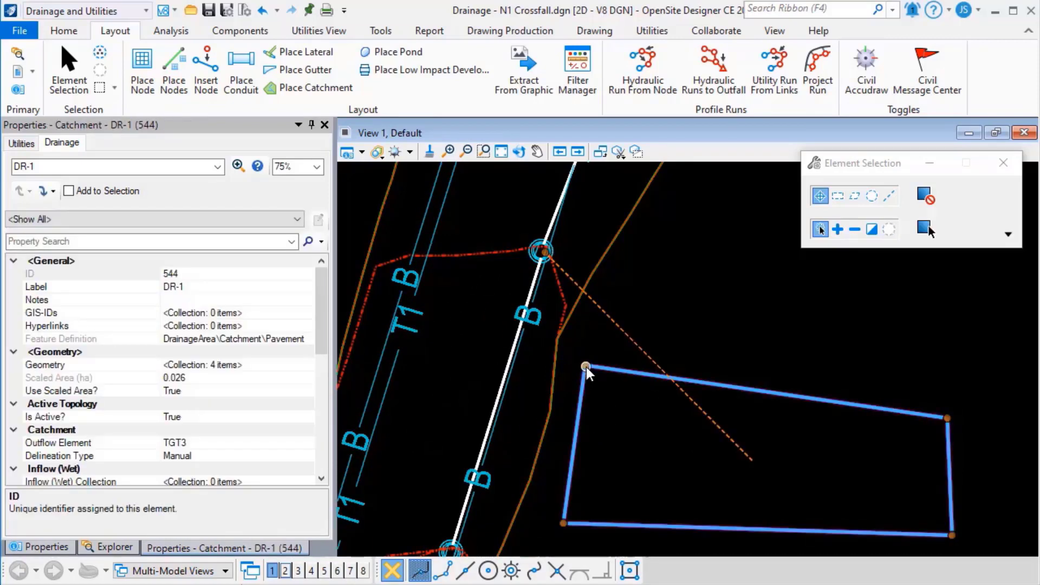
left_click_drag(587, 367, 470, 290)
mouse_move(559, 523)
middle_mouse_down()
mouse_move(606, 396)
mouse_move(635, 353)
middle_mouse_up()
left_click_drag(641, 352, 461, 440)
scroll(670, 331, "down", 1)
middle_click_drag(671, 330, 615, 440)
left_click(644, 290)
- Move node TGT3 south along the pipe run to about X 512,683.6, Y 6,653,434.3, close to the edge of catchment DR-1
scroll(605, 277, "up", 3)
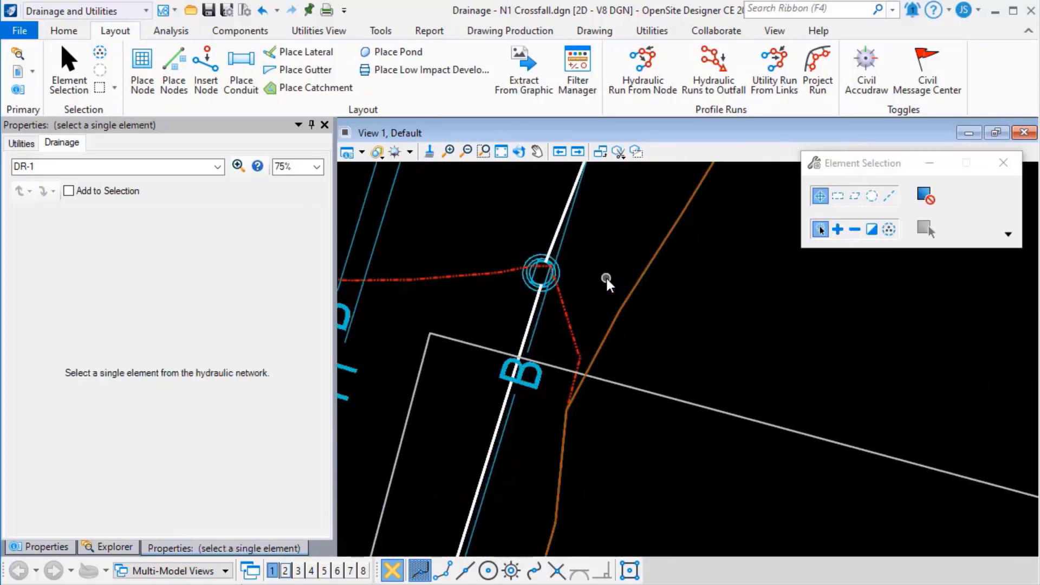
left_click(580, 266)
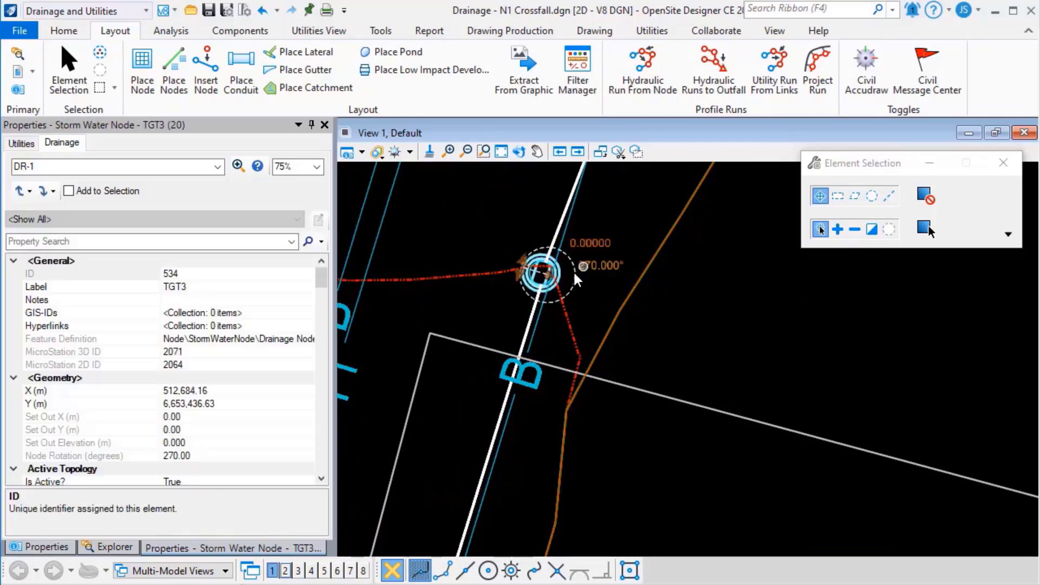
left_click(548, 278)
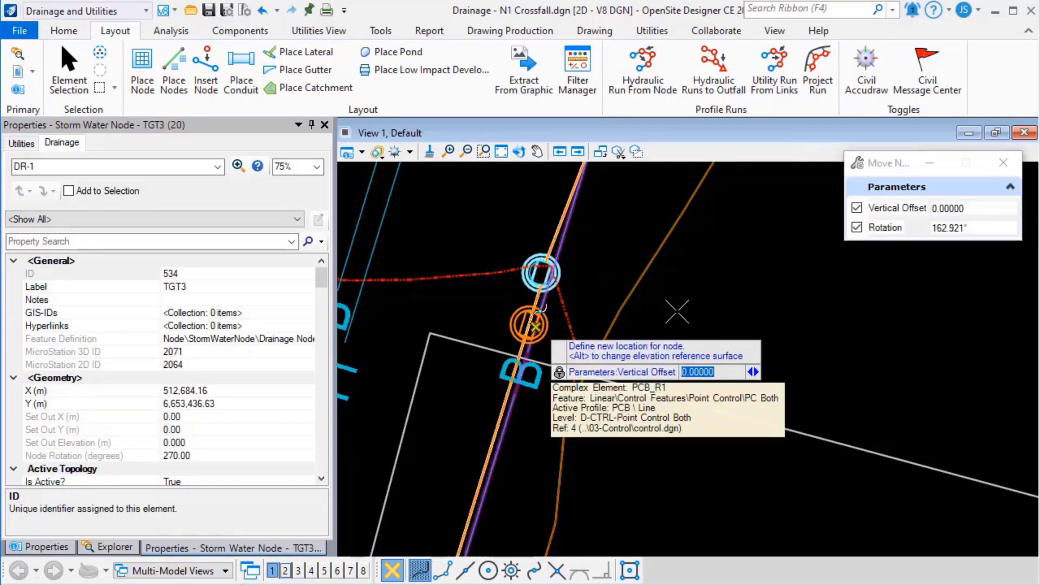
left_click(807, 319)
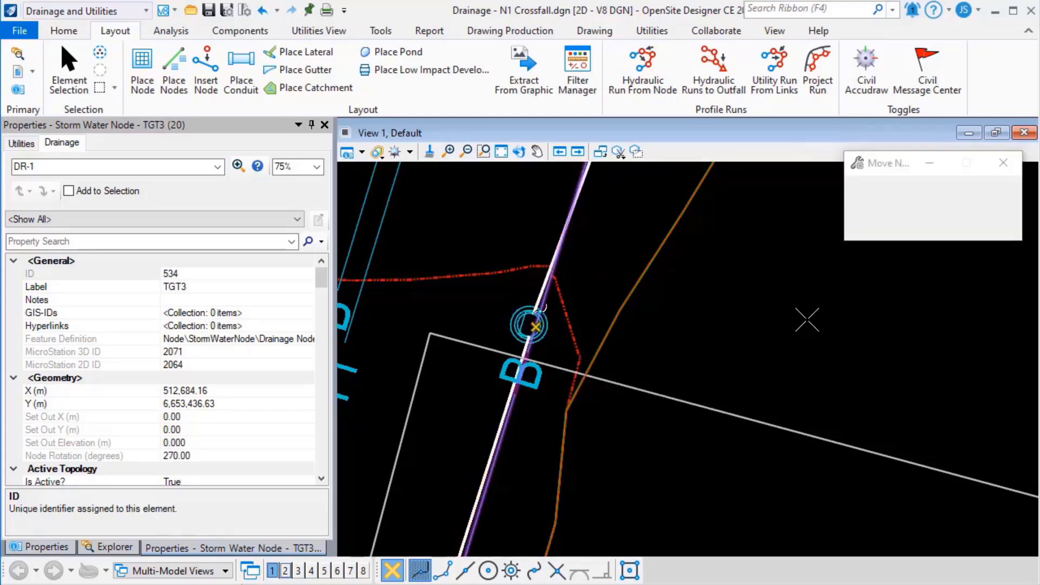
- Select Catchment-4 and examine its delineated boundary where it meets the overlapping catchment DR-1
scroll(767, 374, "down", 1)
scroll(663, 429, "down", 1)
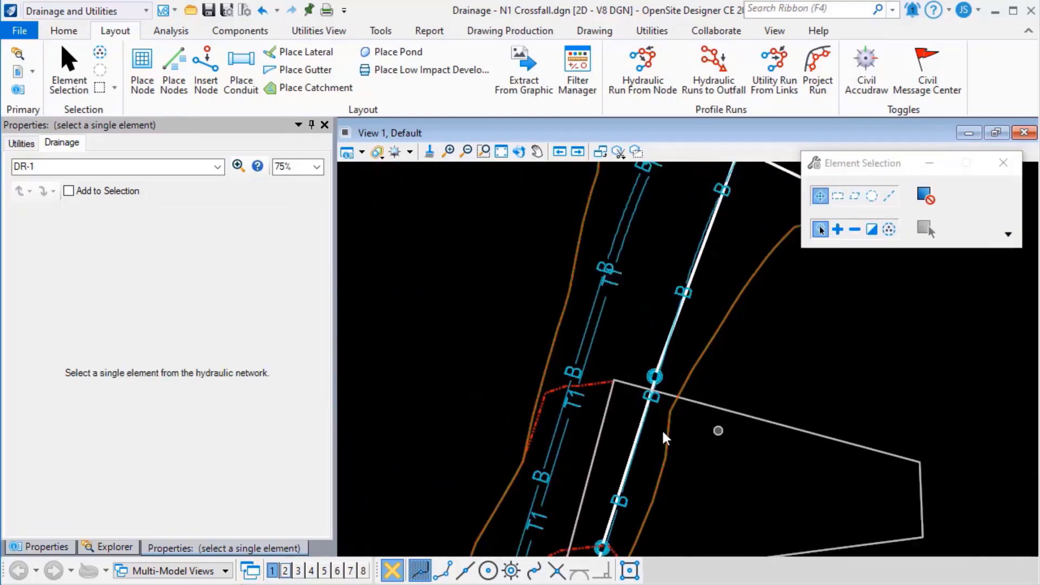
scroll(593, 385, "up", 2)
left_click(595, 380)
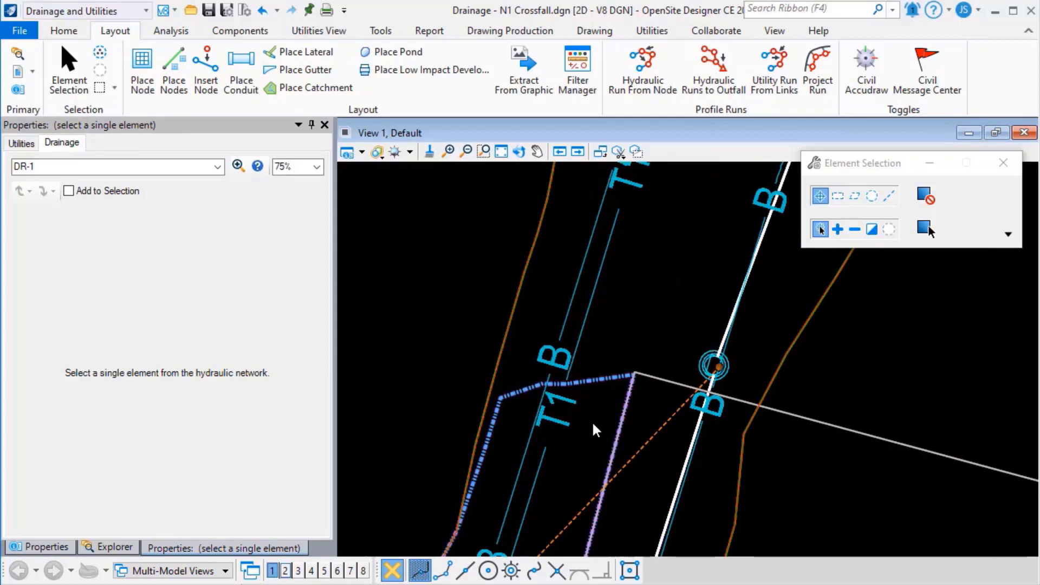
middle_click_drag(590, 434, 580, 213)
scroll(582, 271, "down", 1)
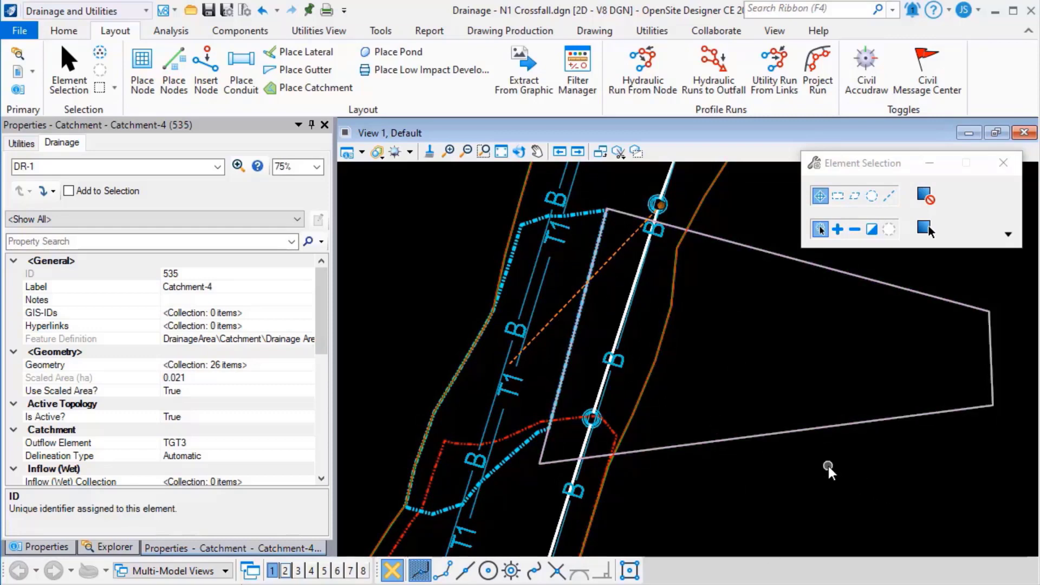
- Make catchment DR-1 inactive by setting its Is Active? property to False
left_click(815, 427)
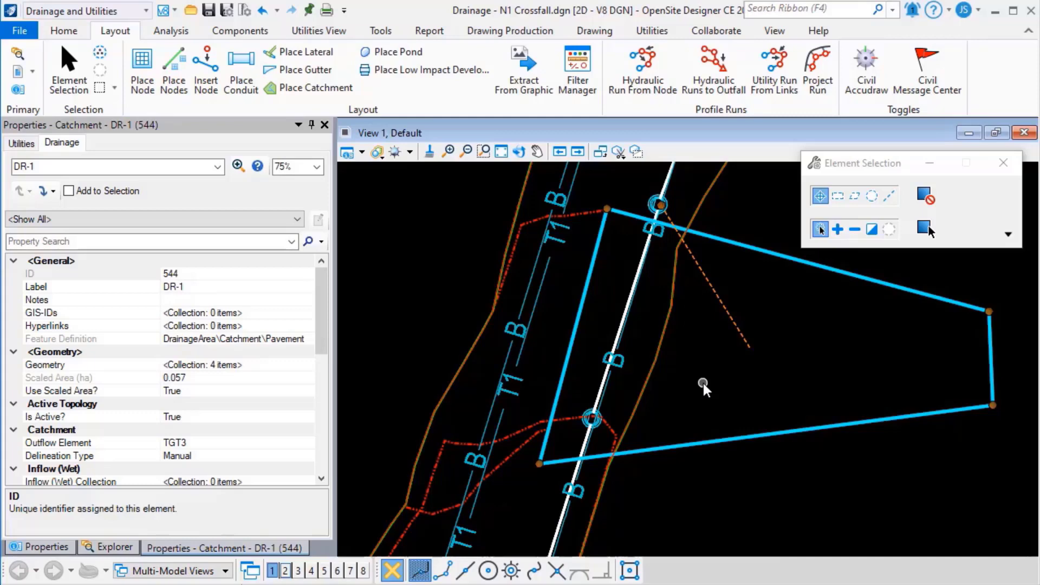
left_click(220, 419)
left_click(306, 418)
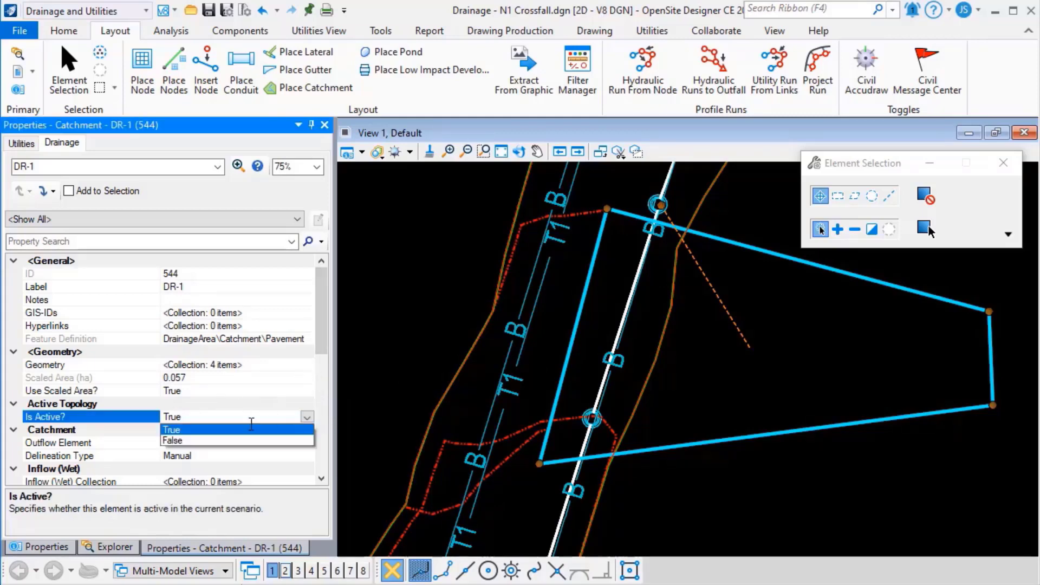
left_click(196, 441)
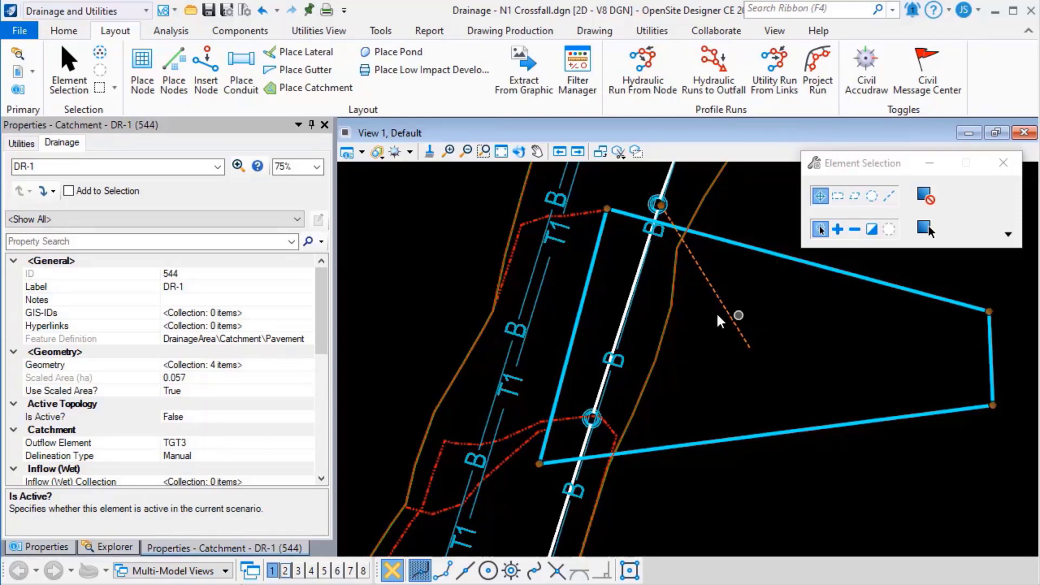
- Move node TGT3 north along the pipe run, away from the edge of the inactive catchment DR-1
scroll(677, 325, "up", 3)
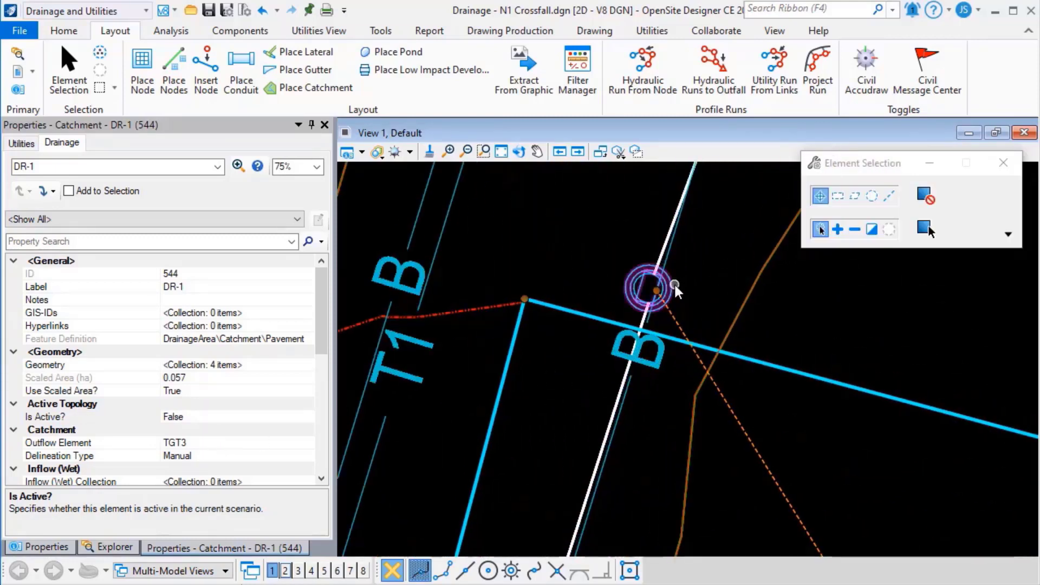
left_click(658, 290)
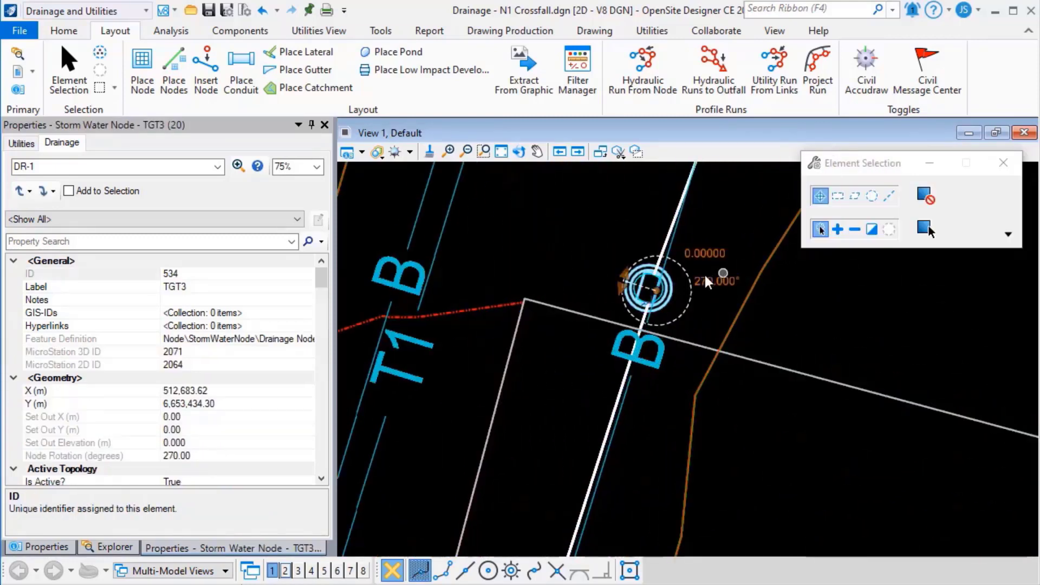
left_click(657, 291)
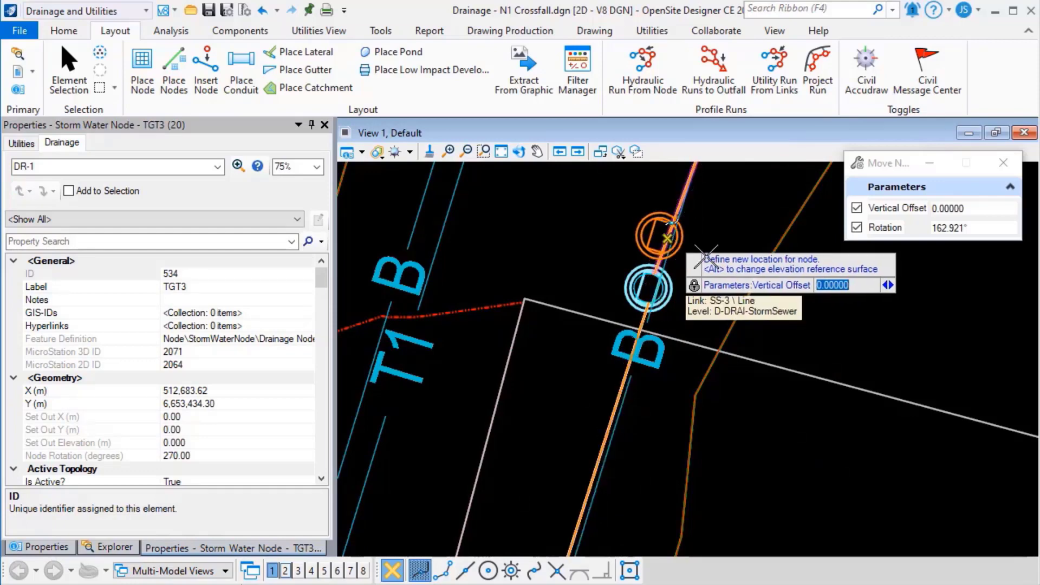
left_click(706, 257)
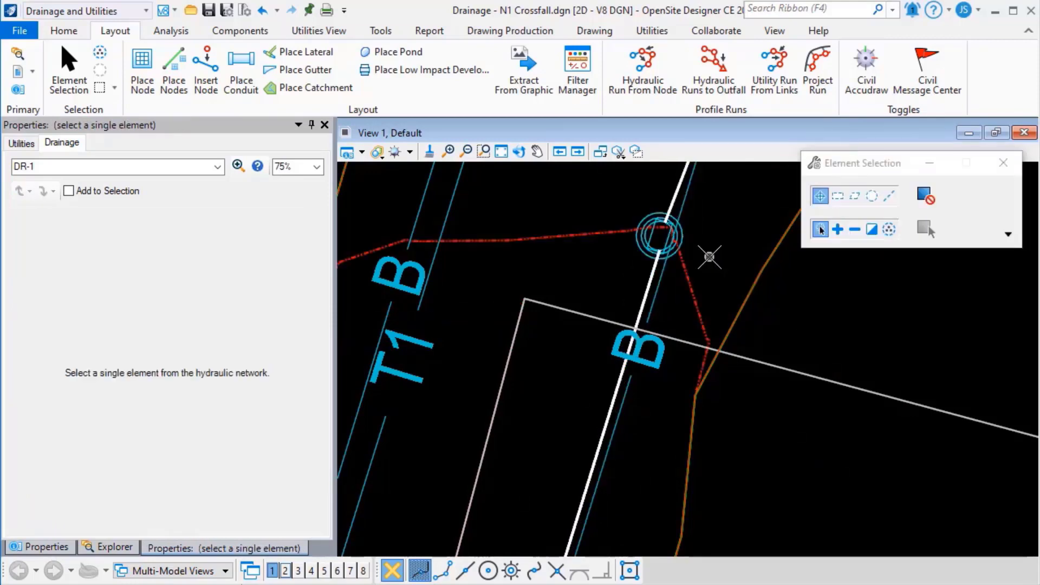
- Select Catchment-4 and examine its full boundary across the area overlapped by the inactive catchment DR-1
left_click(686, 274)
scroll(695, 263, "down", 2)
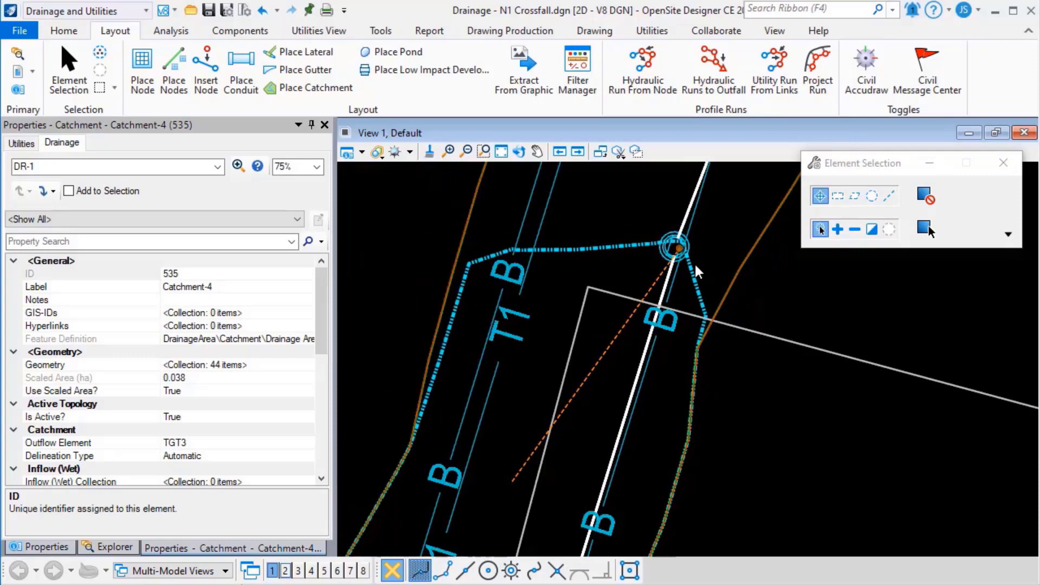
scroll(696, 263, "down", 2)
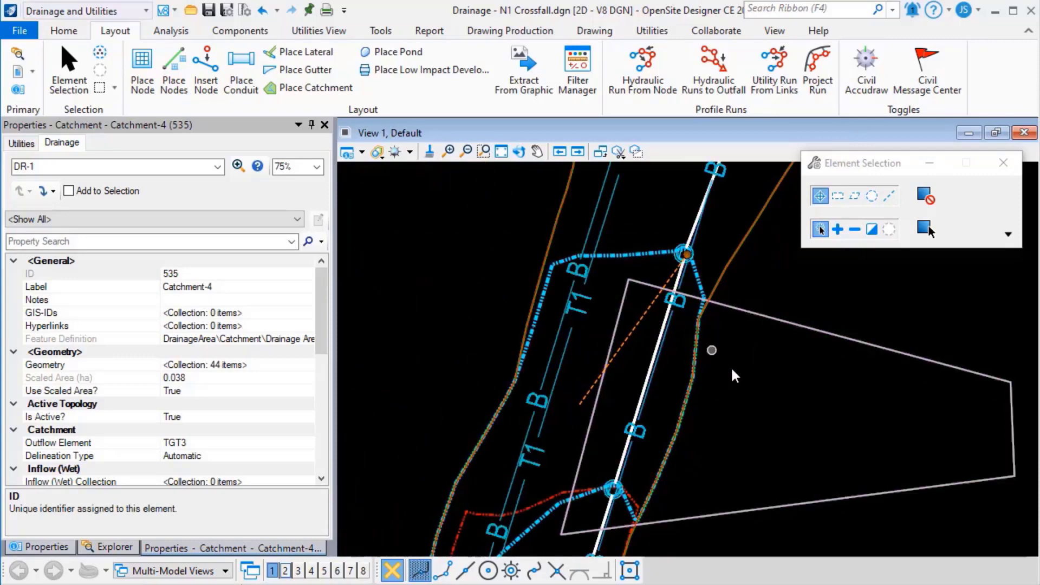